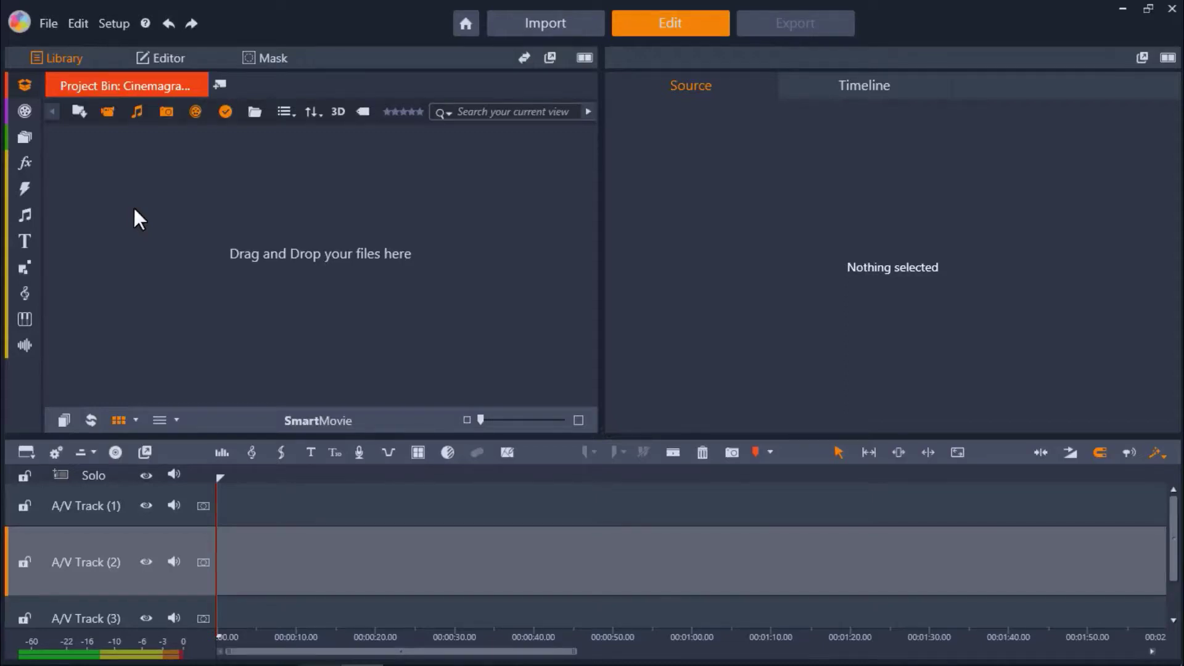
# Import Waterfall Video - Short, place it on A/V Track (2) and zoom the timeline
pyautogui.click(83, 112)
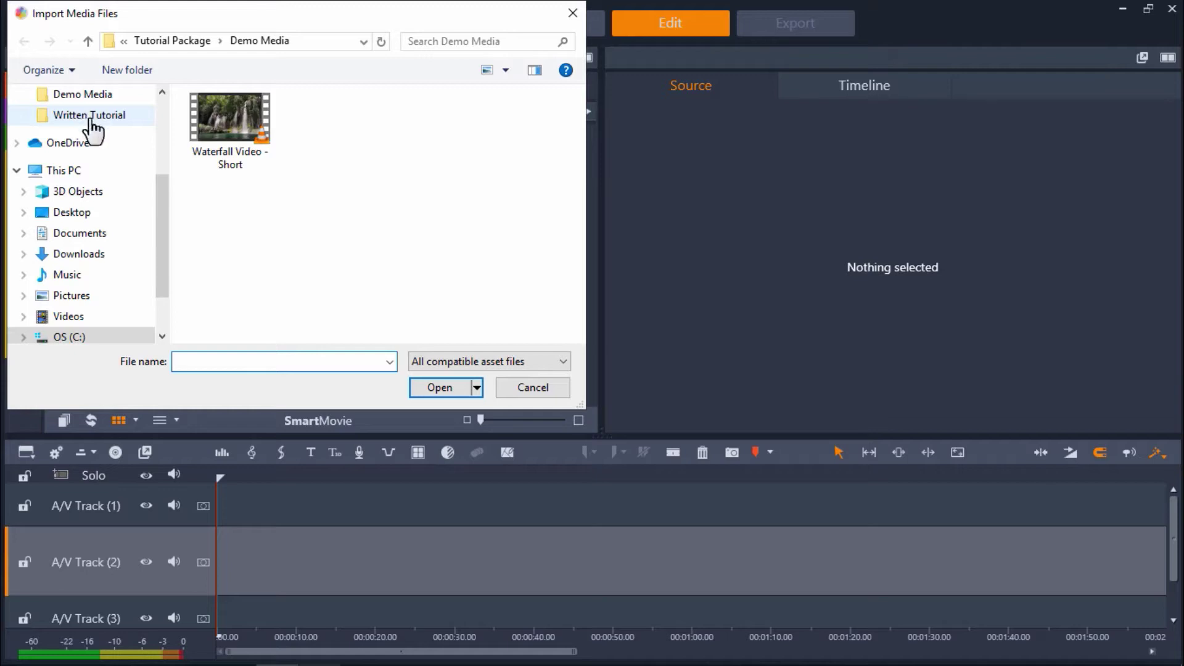
pyautogui.doubleClick(228, 133)
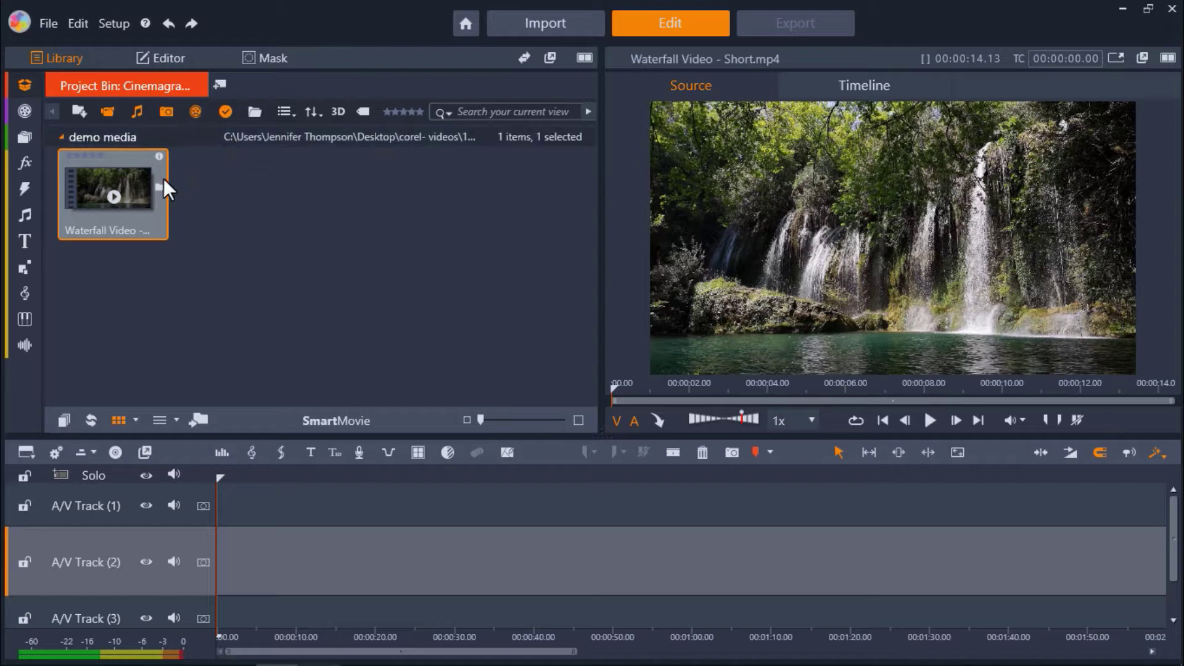
pyautogui.moveTo(134, 185); pyautogui.dragTo(227, 561)
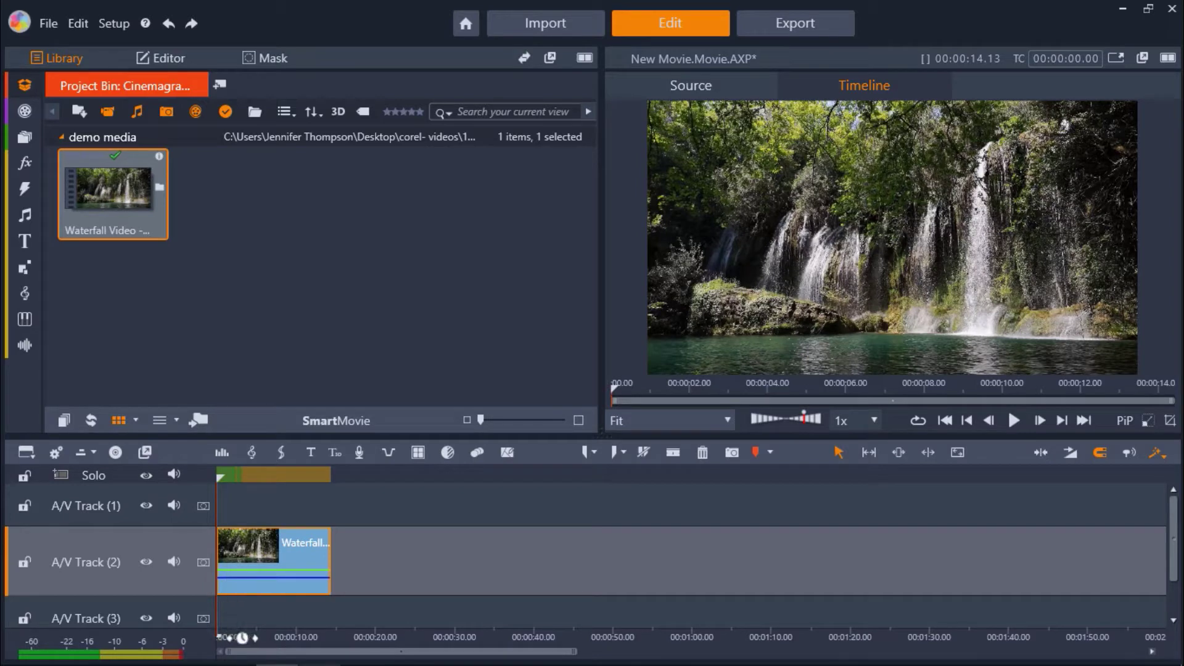
pyautogui.moveTo(246, 638); pyautogui.dragTo(358, 637)
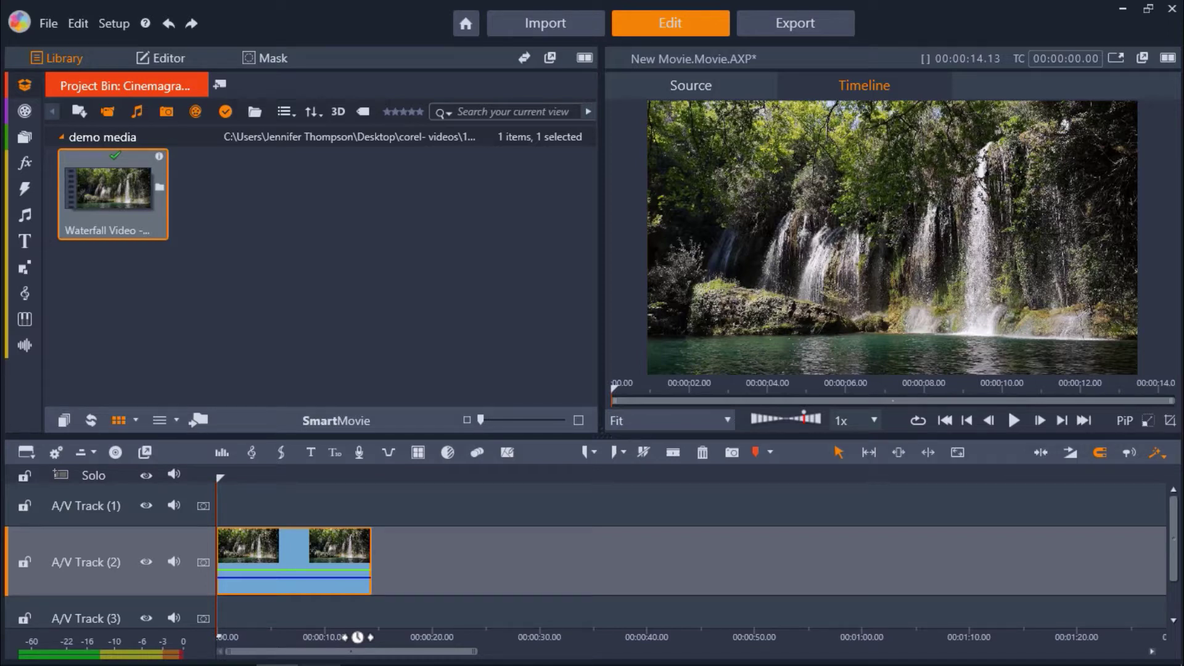
# Capture a snapshot still of the waterfall frame at about 2 seconds
pyautogui.moveTo(220, 480); pyautogui.dragTo(236, 488)
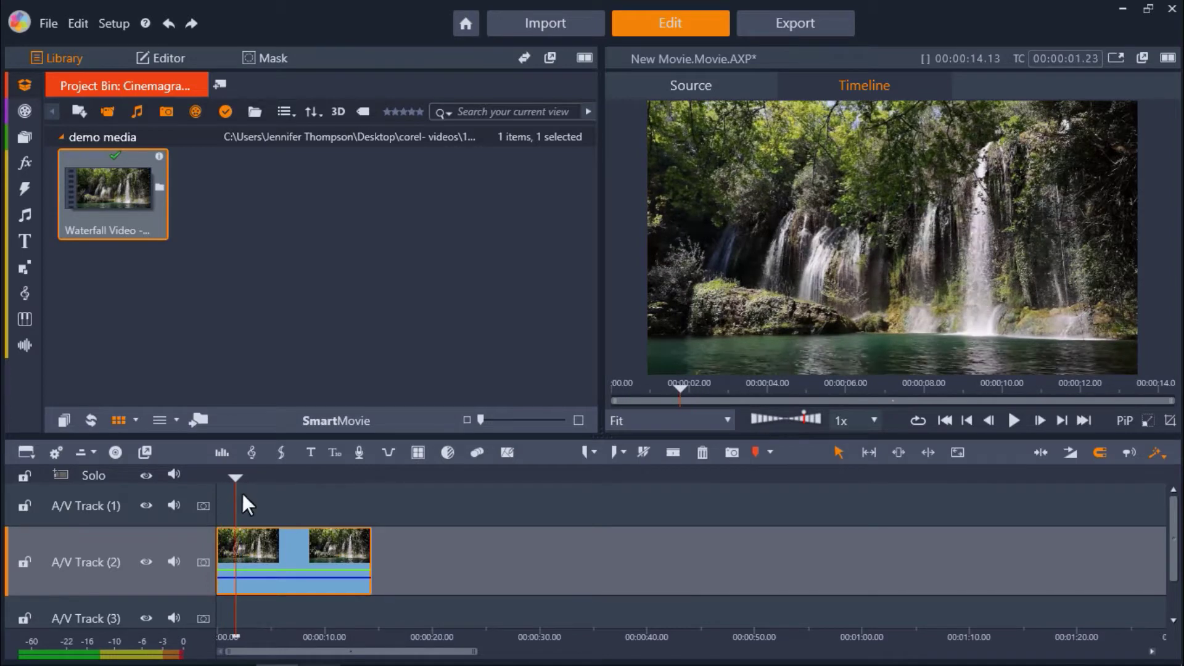
pyautogui.click(731, 453)
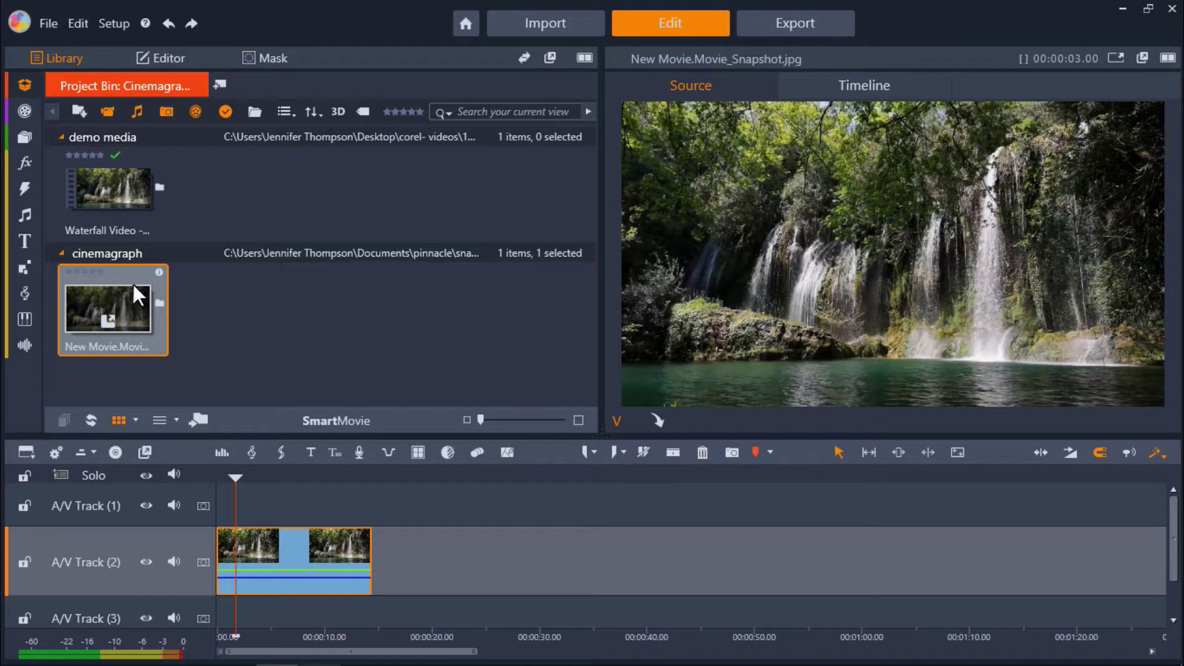
# Put the snapshot on A/V Track (1) and stretch it to the waterfall clip's end
pyautogui.moveTo(119, 294); pyautogui.dragTo(235, 502)
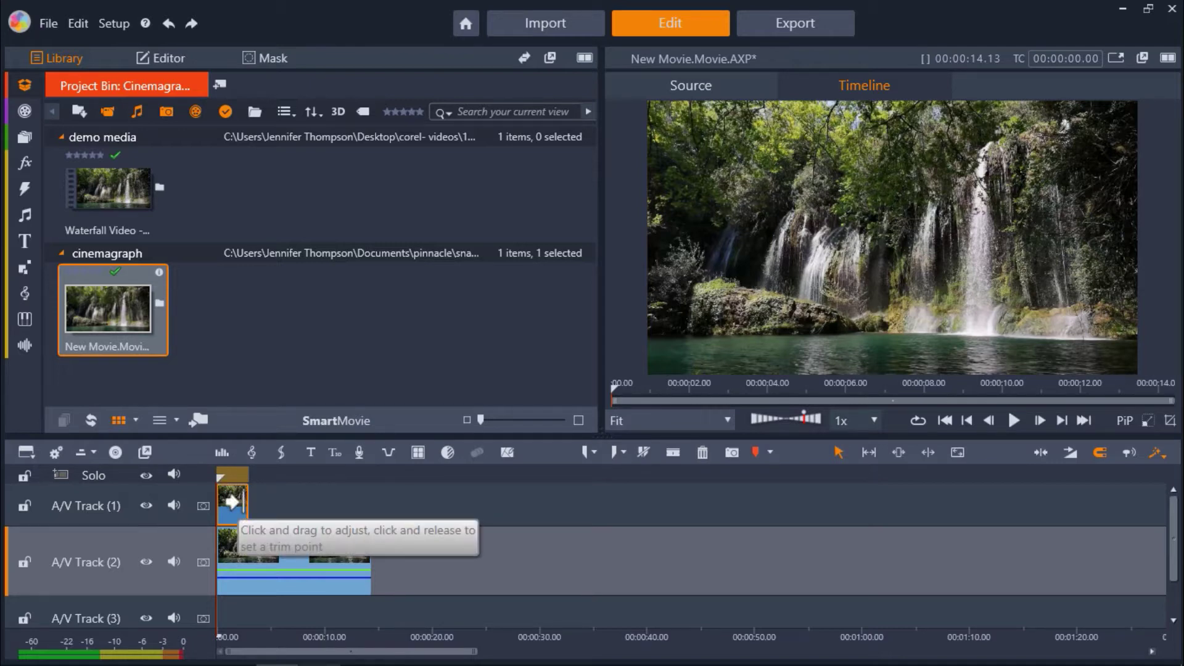
pyautogui.moveTo(244, 501); pyautogui.dragTo(371, 513)
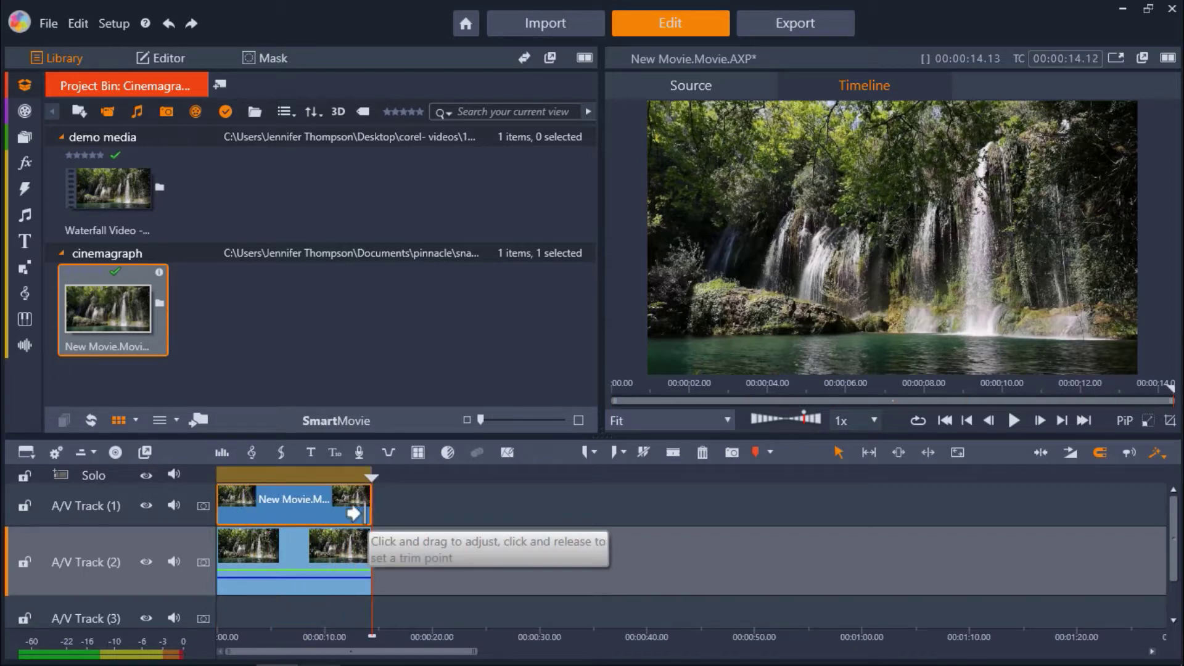
# Add a mask track, extend its mask clip to the snapshot's full length, and create a shape mask
pyautogui.click(203, 505)
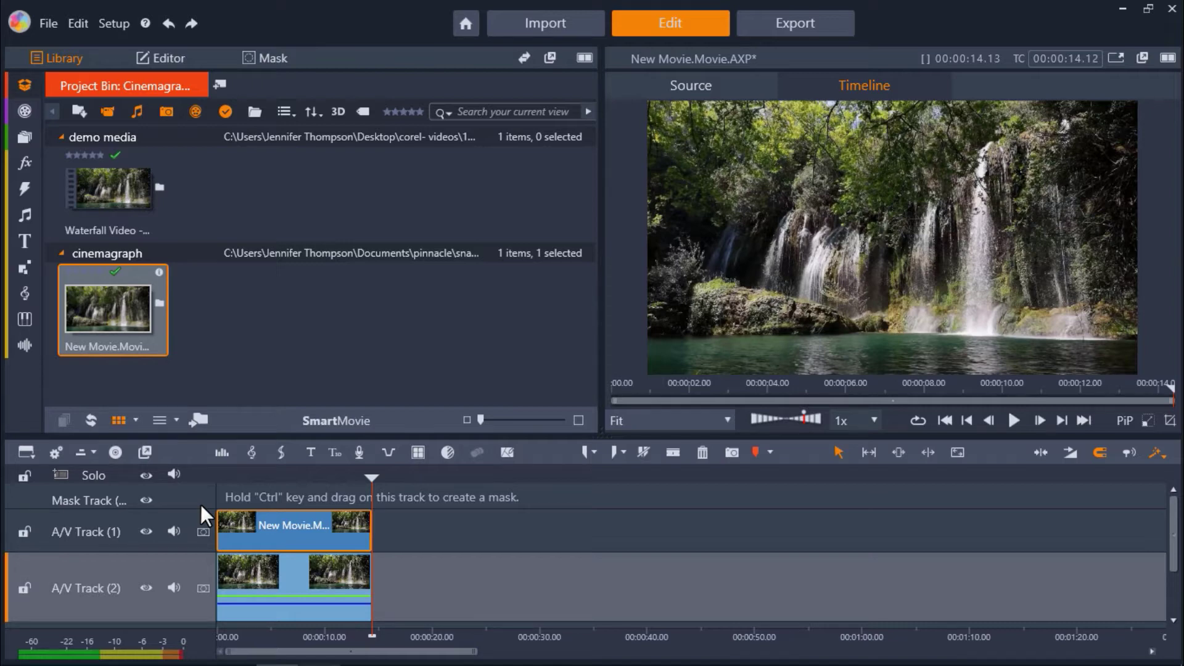
pyautogui.keyDown('ctrl'); pyautogui.click(216, 496); pyautogui.keyUp('ctrl')
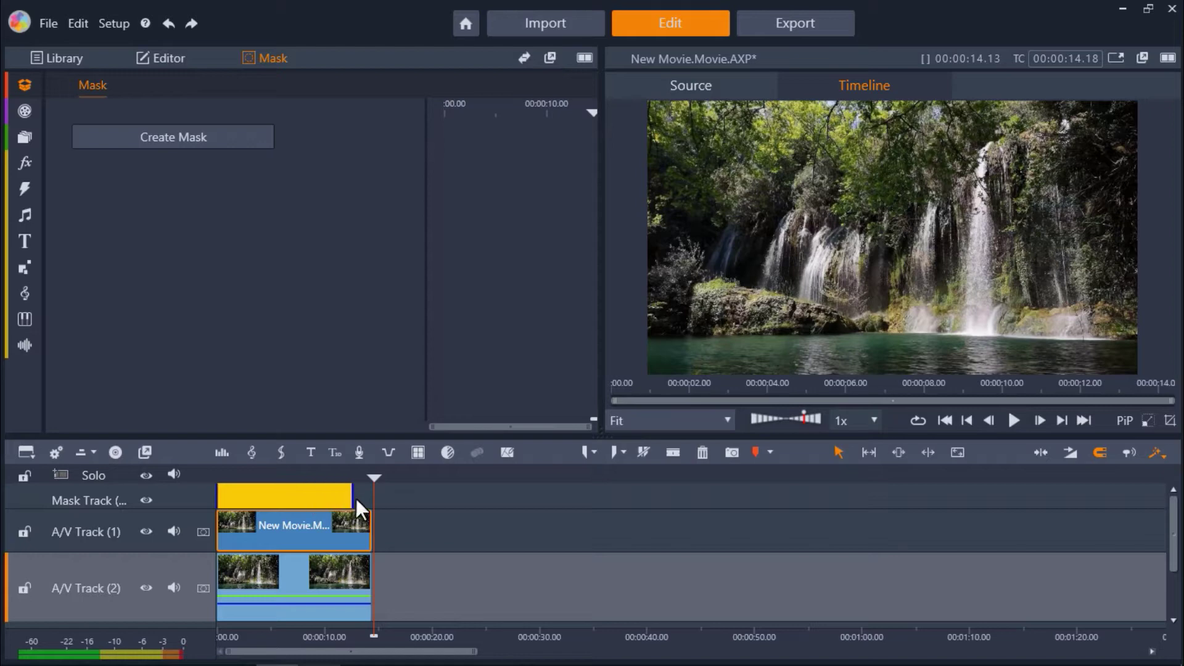
pyautogui.moveTo(370, 500); pyautogui.dragTo(371, 499)
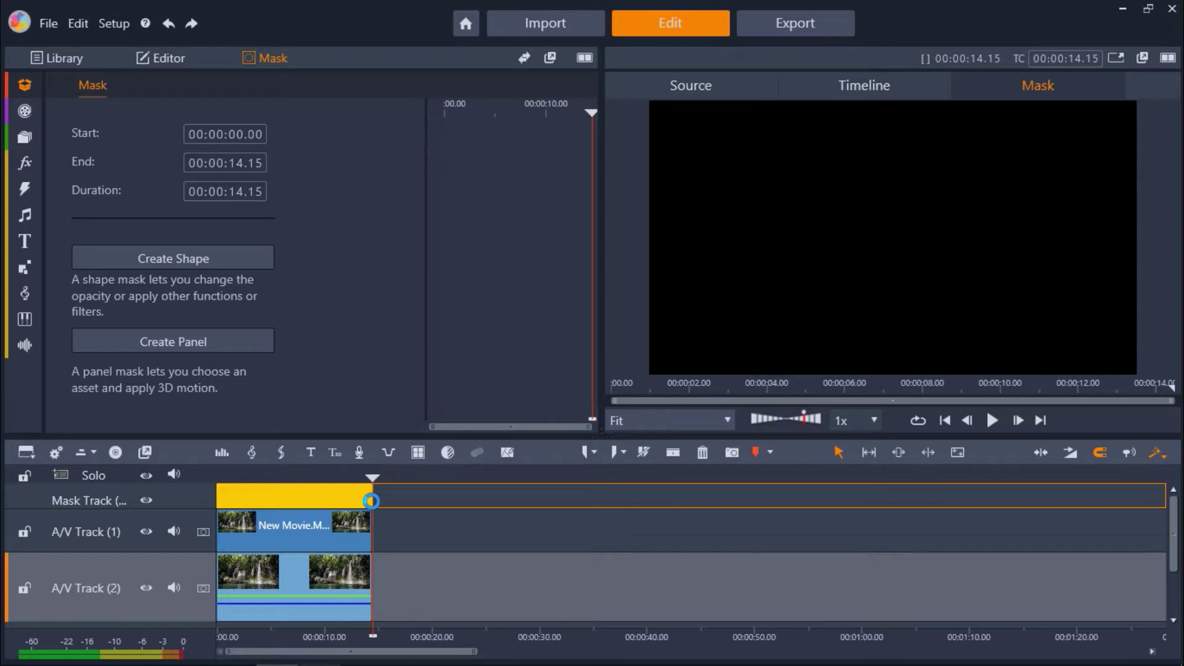
pyautogui.click(239, 262)
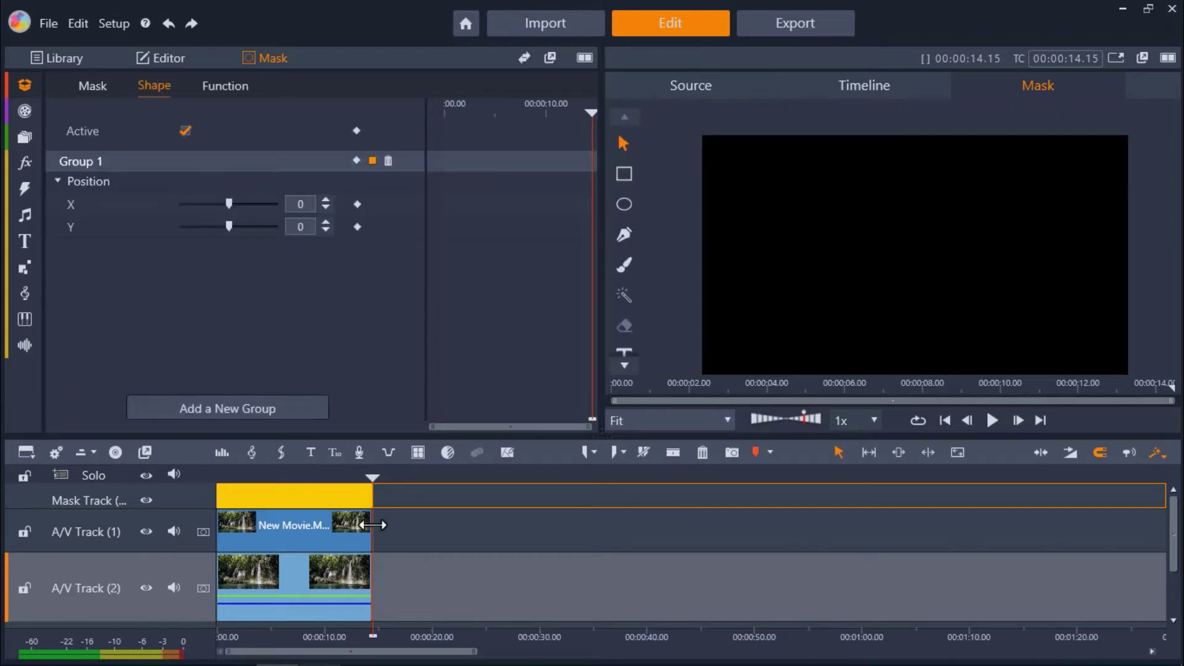
pyautogui.moveTo(372, 525); pyautogui.dragTo(224, 528)
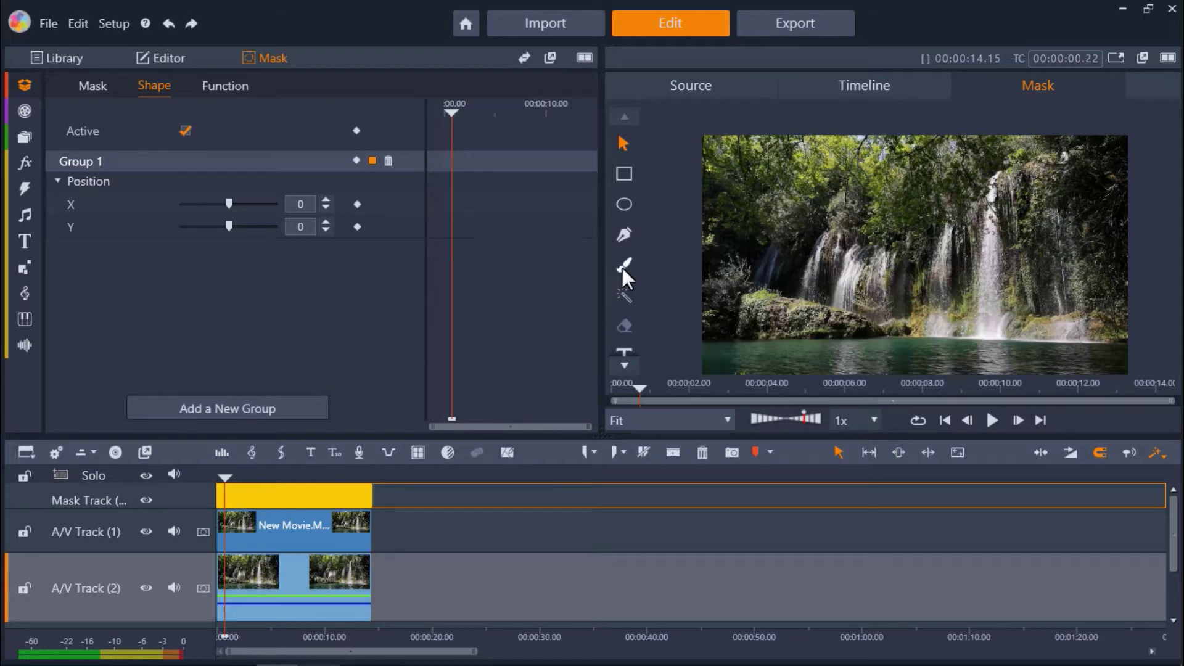
# Brush-paint the mask over the pool, using radius 32 then a smaller brush, and finalize it
pyautogui.click(1143, 58)
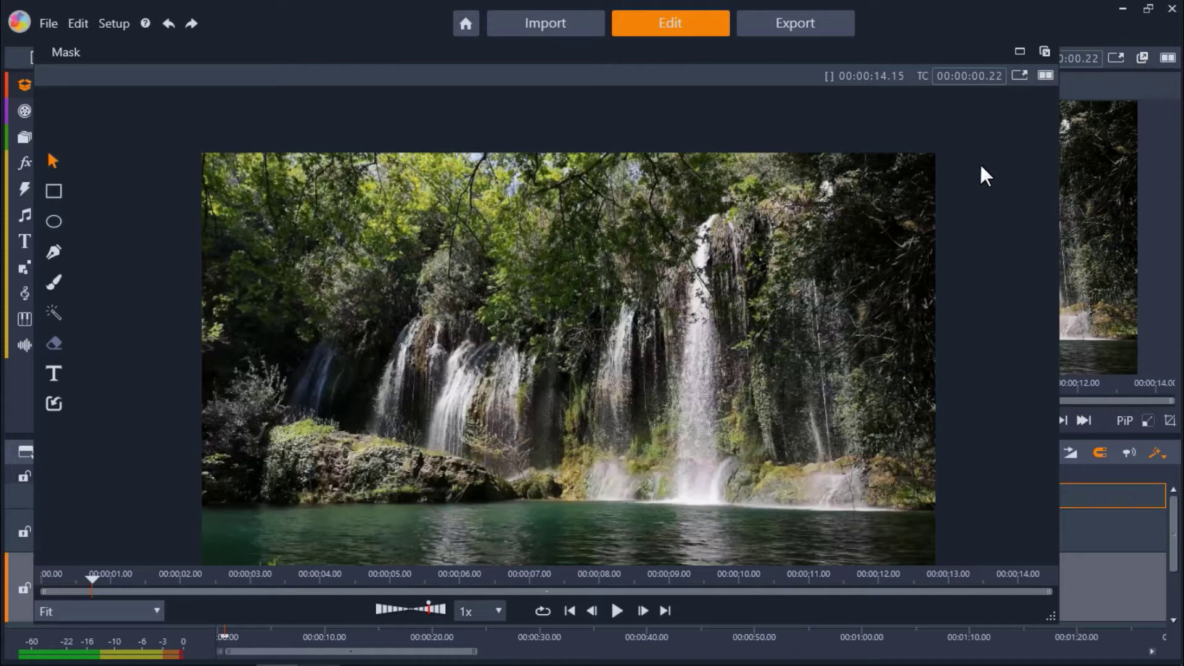
pyautogui.click(53, 283)
pyautogui.moveTo(203, 537); pyautogui.dragTo(299, 547)
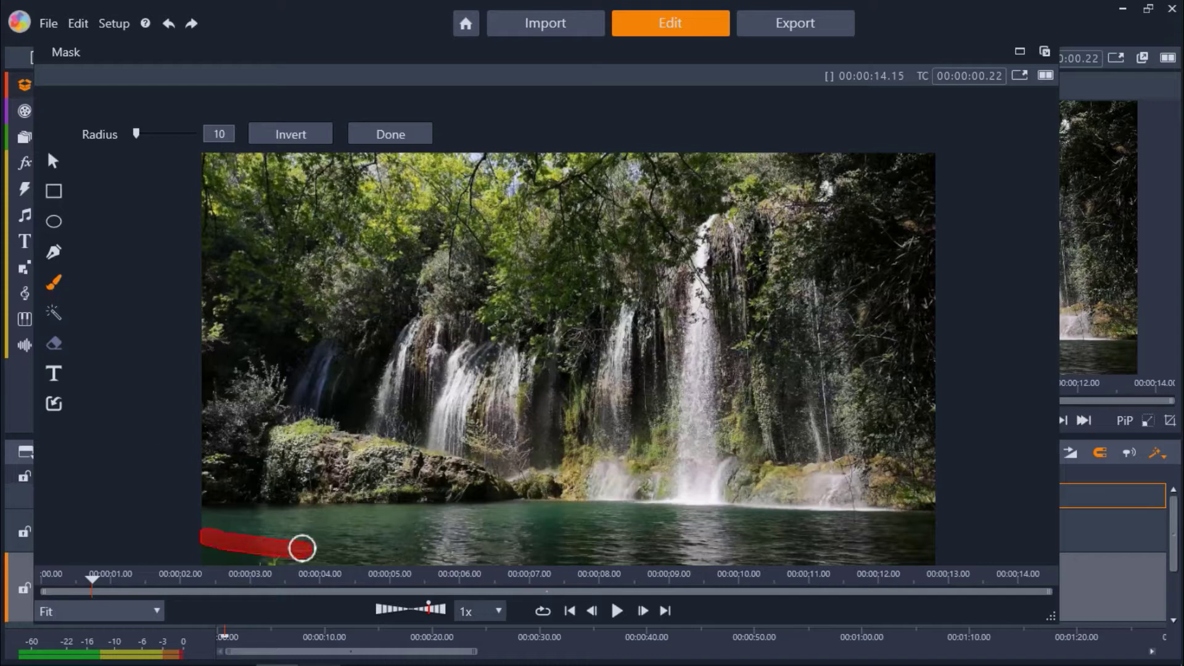
pyautogui.moveTo(136, 134); pyautogui.dragTo(151, 134)
pyautogui.moveTo(344, 550)
pyautogui.mouseDown()
pyautogui.moveTo(847, 555)
pyautogui.moveTo(698, 550)
pyautogui.moveTo(677, 531)
pyautogui.moveTo(631, 528)
pyautogui.moveTo(194, 527)
pyautogui.mouseUp()
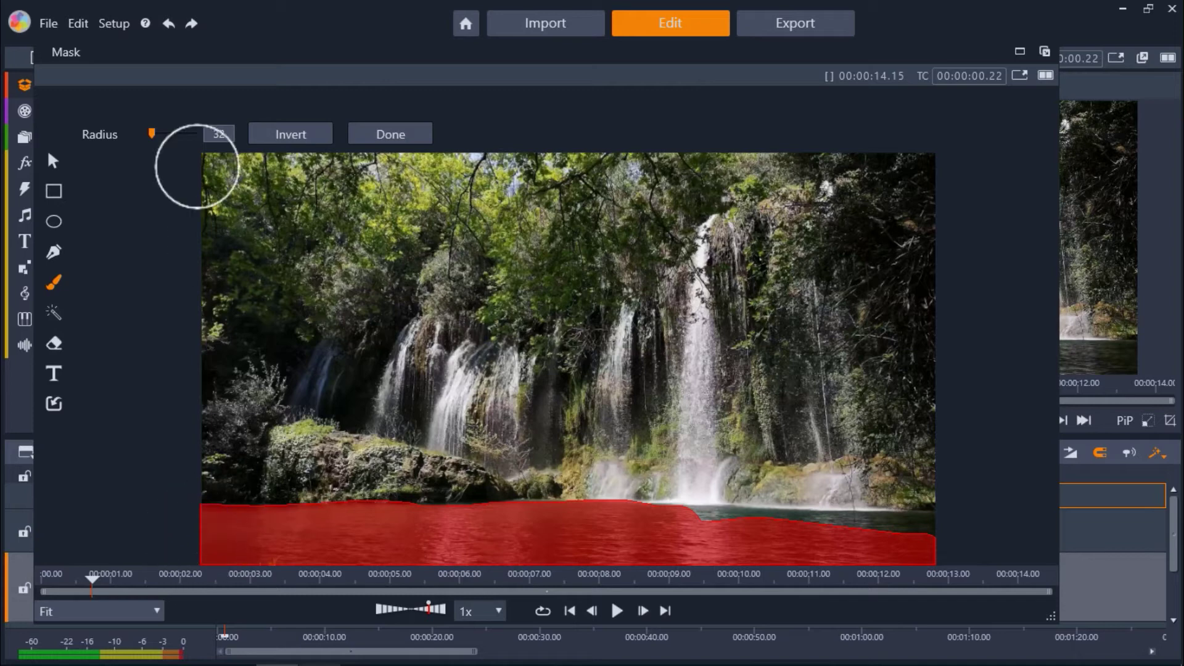
pyautogui.moveTo(151, 134); pyautogui.dragTo(137, 133)
pyautogui.moveTo(660, 507)
pyautogui.mouseDown()
pyautogui.moveTo(719, 511)
pyautogui.moveTo(706, 503)
pyautogui.moveTo(714, 517)
pyautogui.mouseUp()
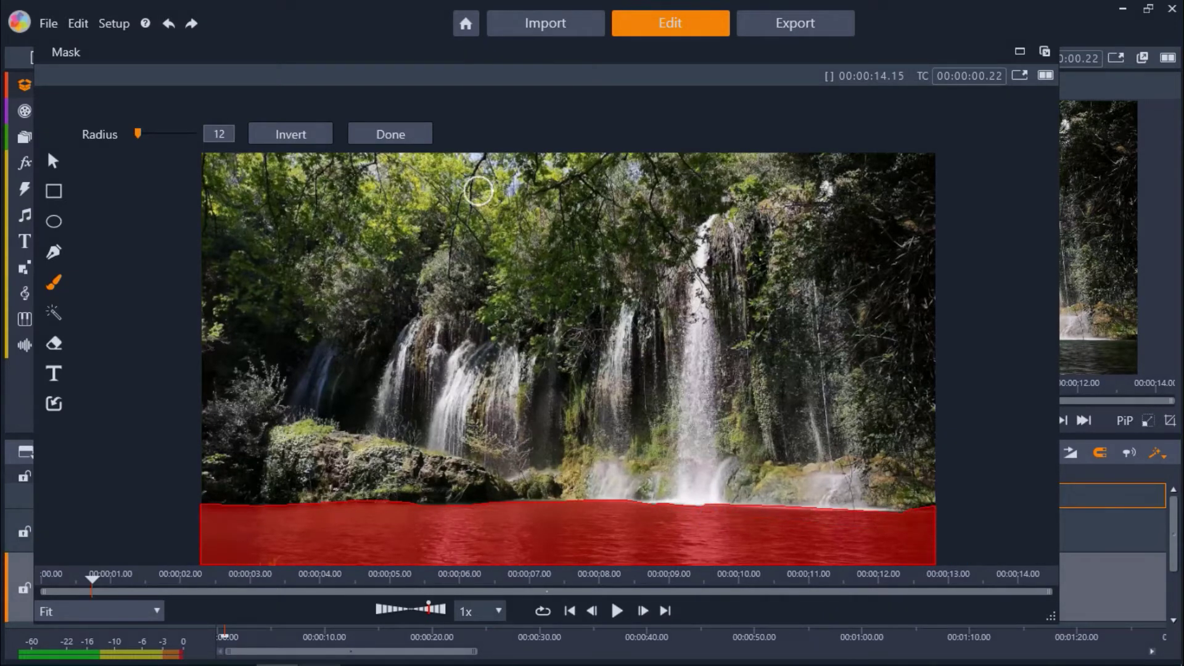
pyautogui.click(402, 143)
pyautogui.click(402, 140)
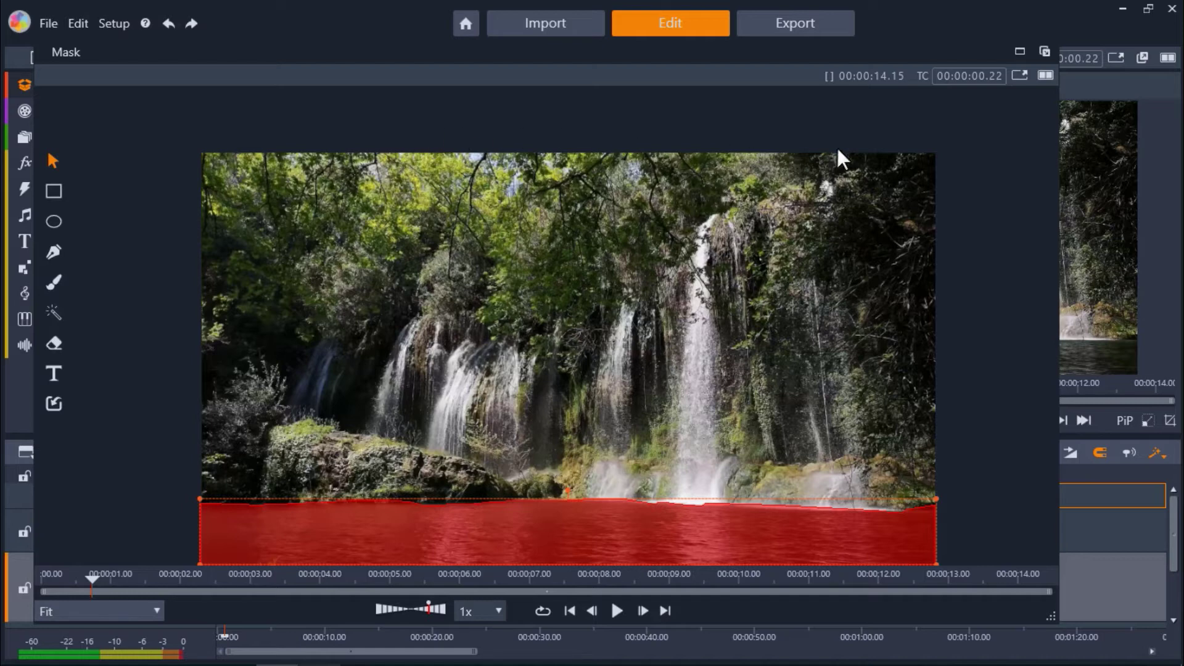
# Set the Mask Properties function to Opacity in the Mask panel's Function settings
pyautogui.click(1044, 51)
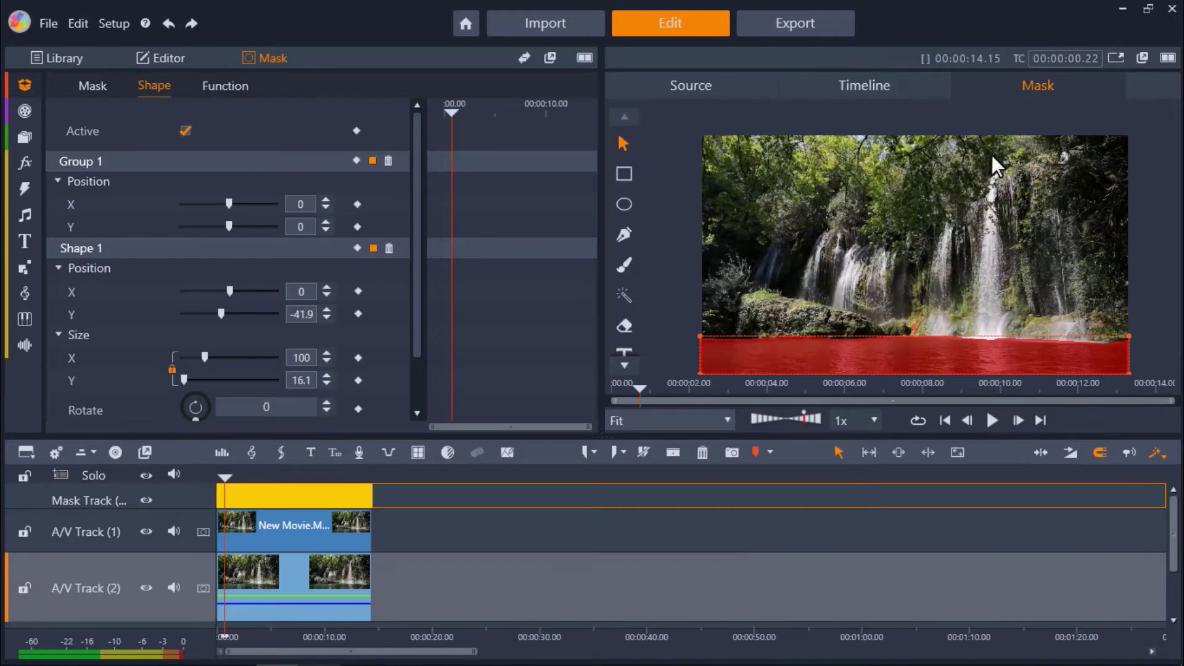
pyautogui.click(236, 84)
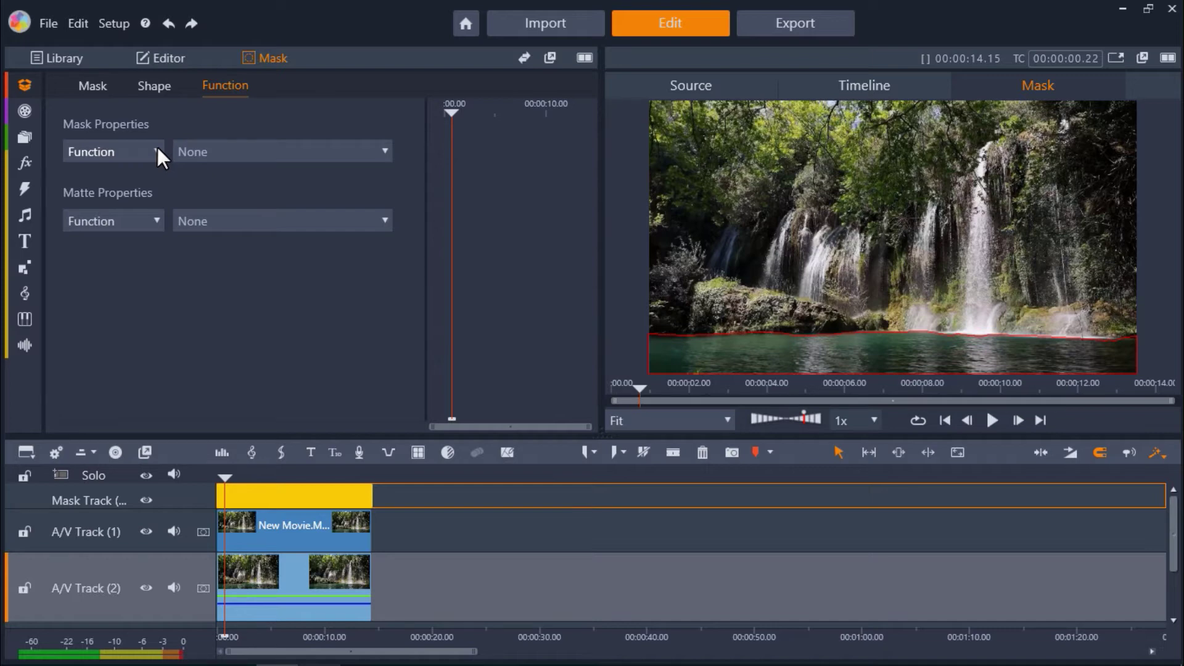
pyautogui.click(199, 153)
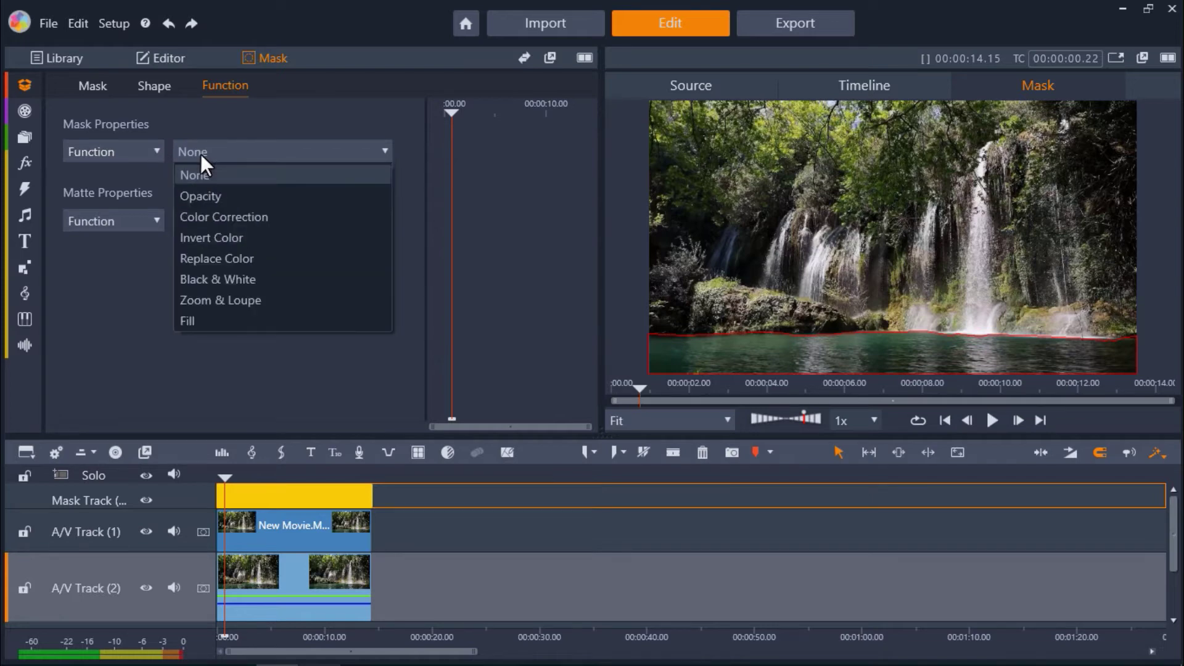
pyautogui.click(201, 190)
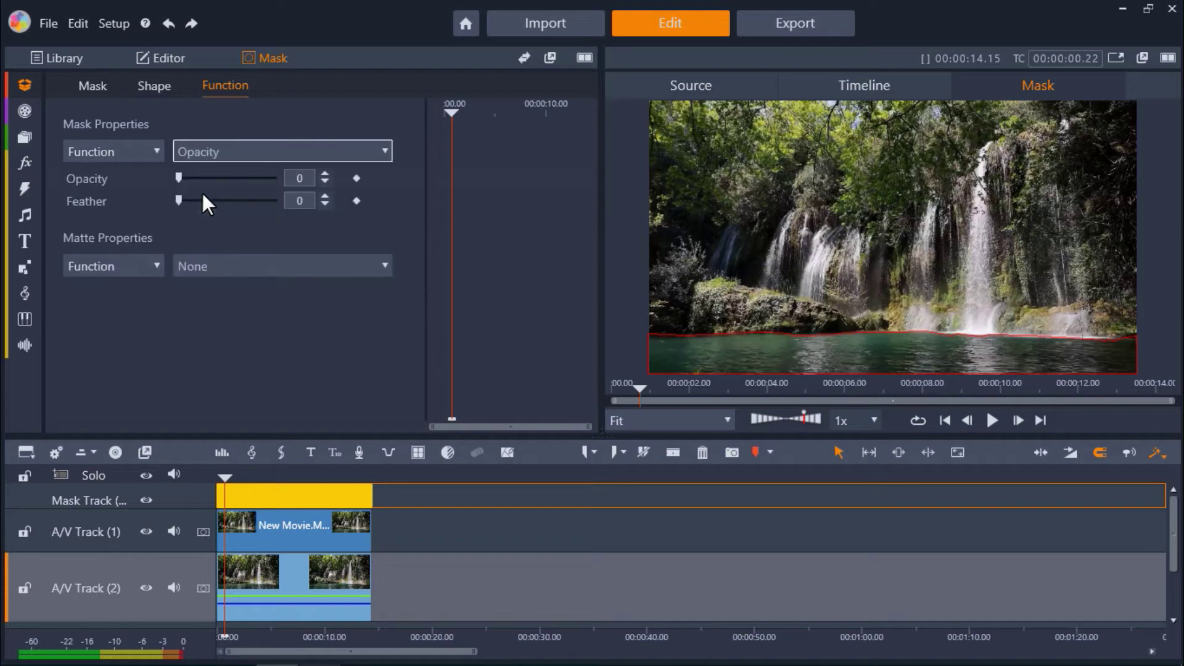
pyautogui.click(219, 479)
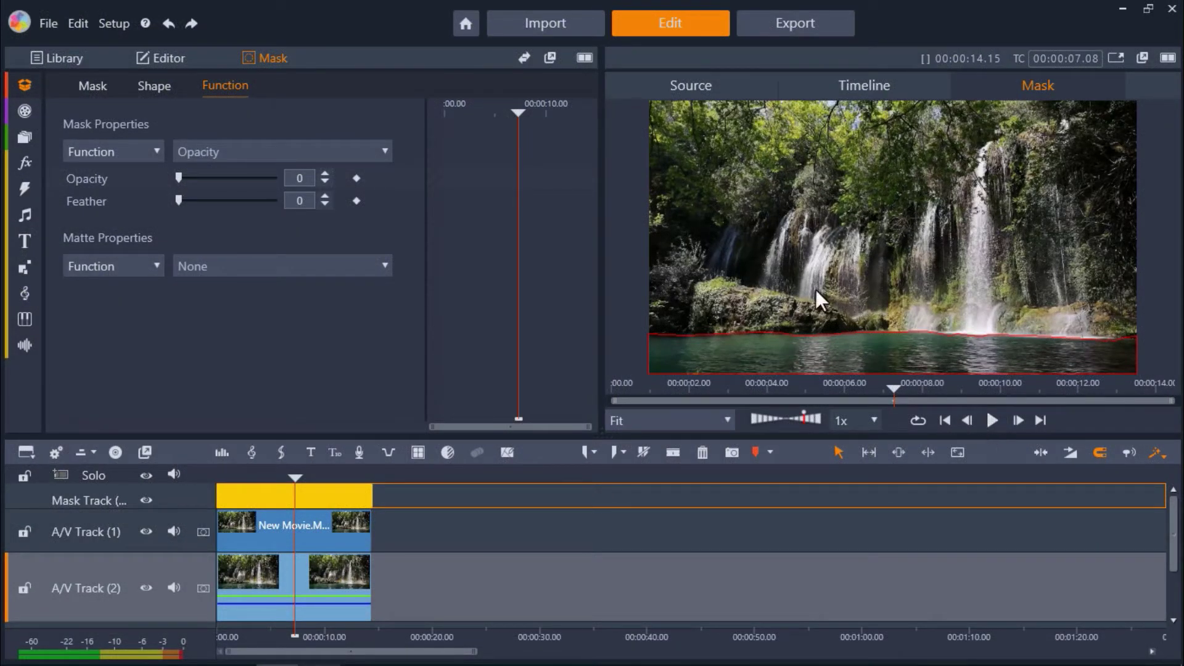
# Switch Mask Properties back to None and set the Matte Properties function to Opacity
pyautogui.click(368, 153)
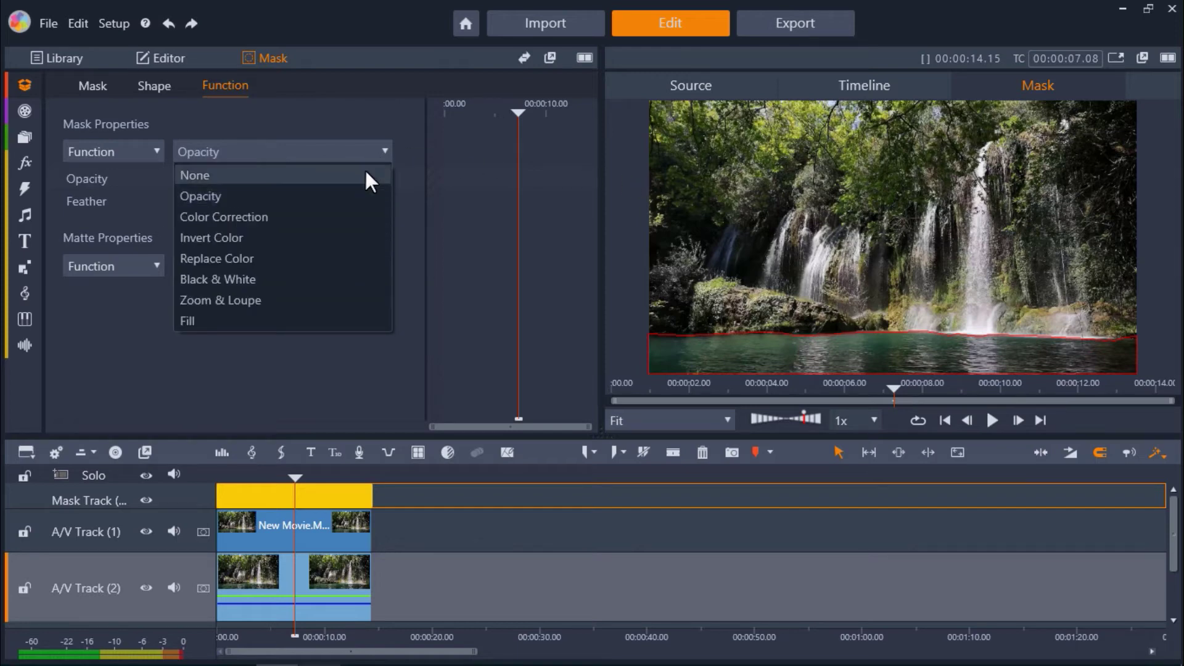
pyautogui.click(366, 173)
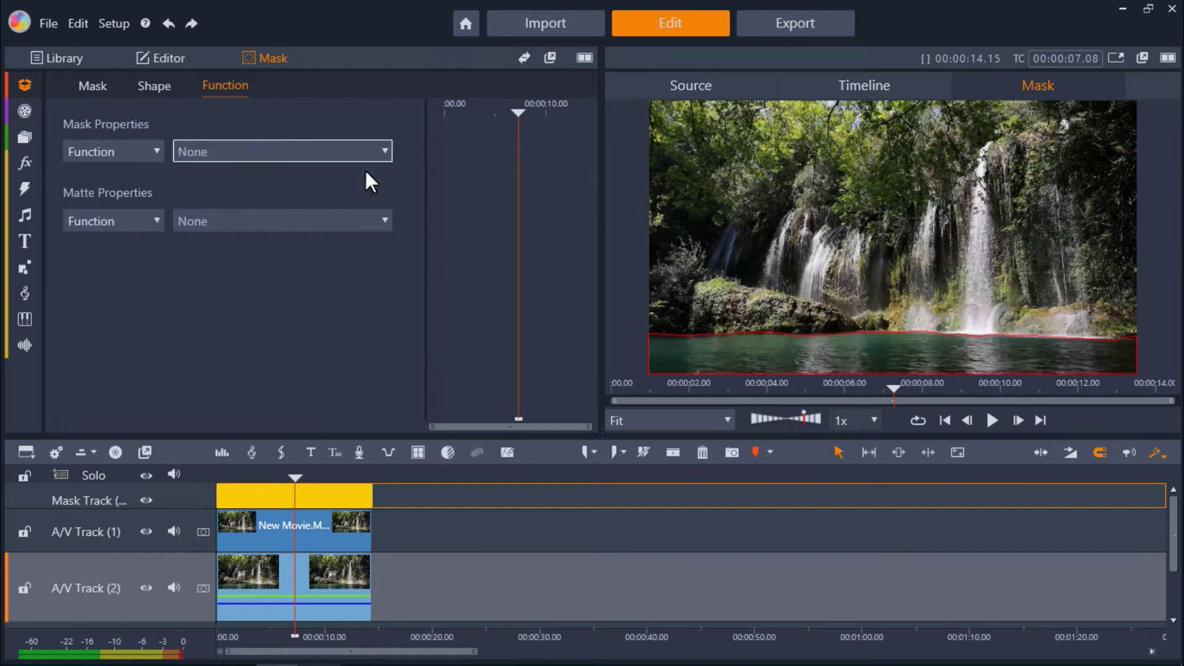
pyautogui.click(353, 217)
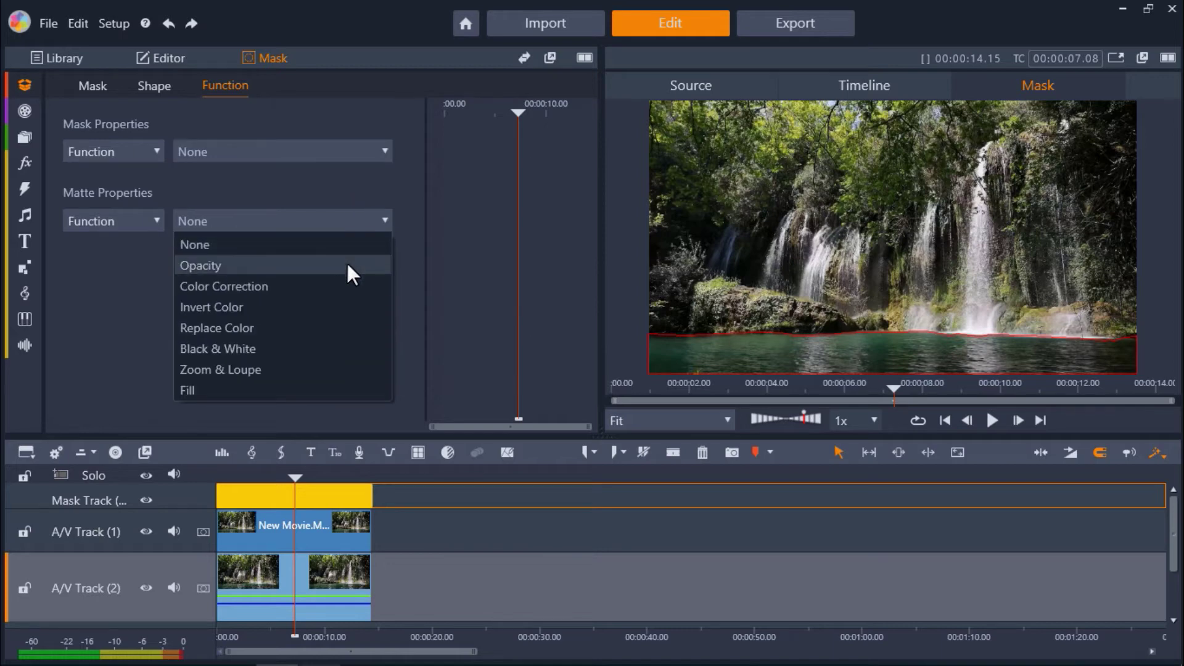
pyautogui.click(347, 265)
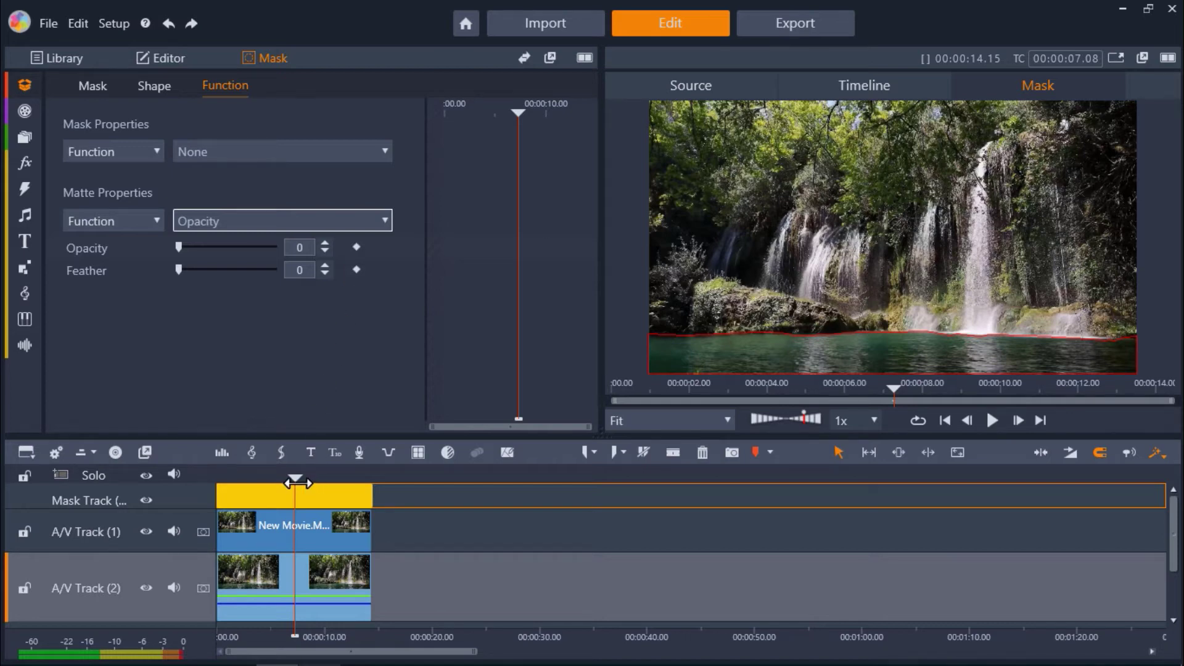
pyautogui.moveTo(296, 483); pyautogui.dragTo(207, 479)
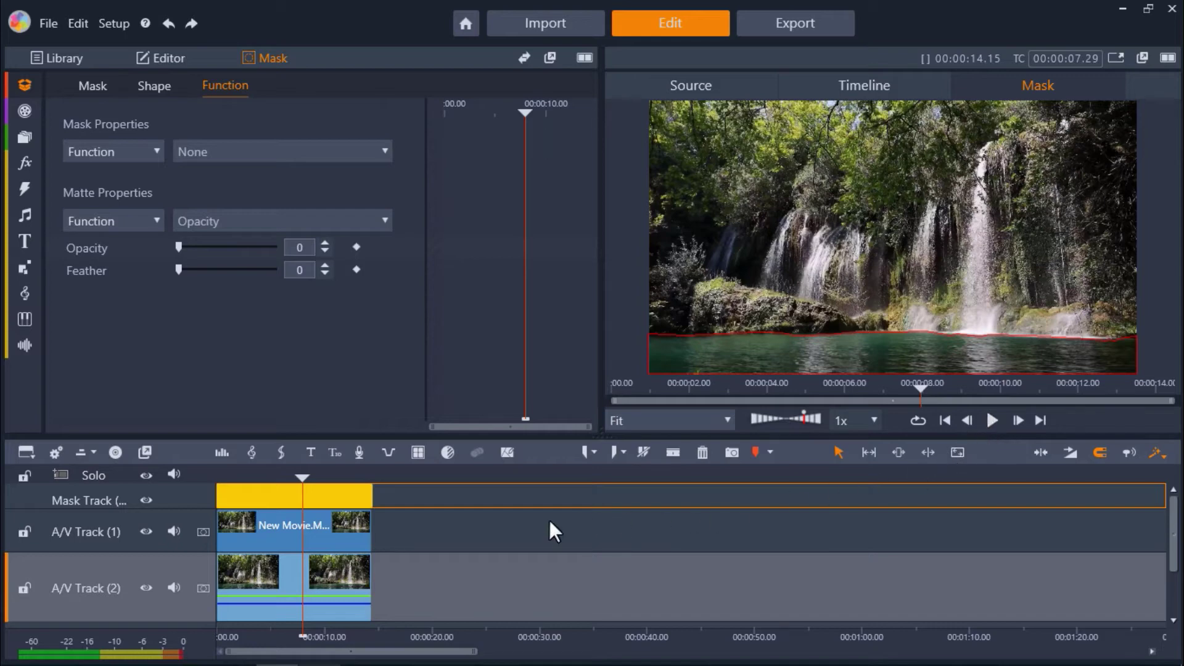
# Copy the waterfall clip and paste three copies after it on A/V Track (2)
pyautogui.rightClick(280, 579)
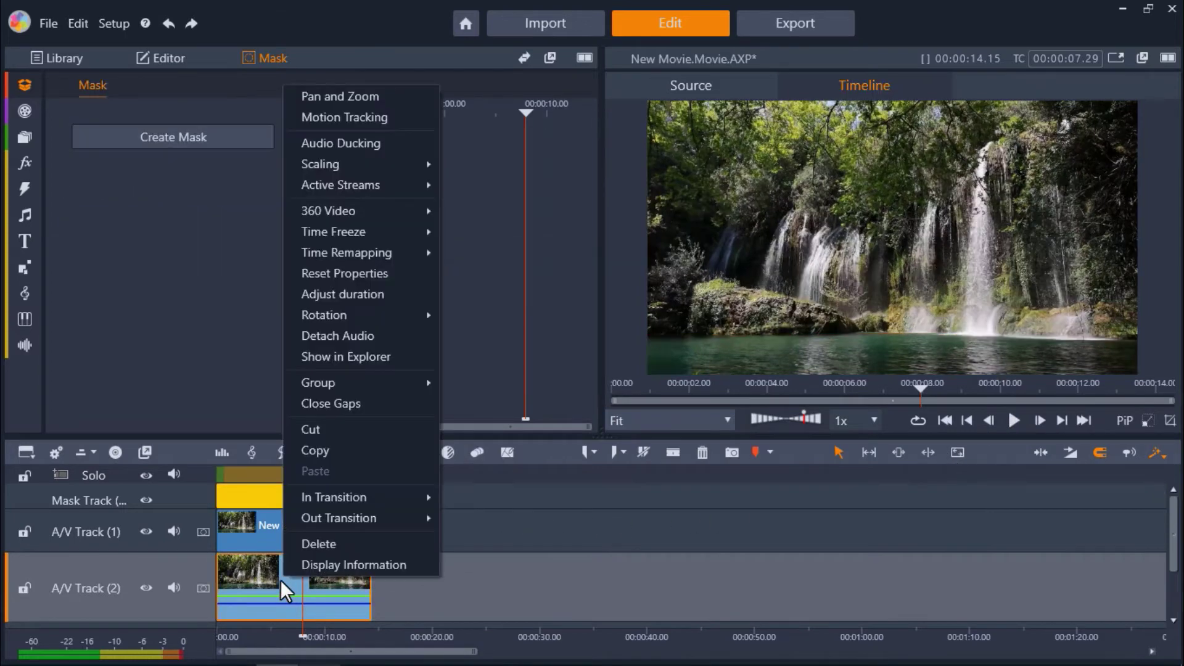
pyautogui.click(300, 450)
pyautogui.press('Home')
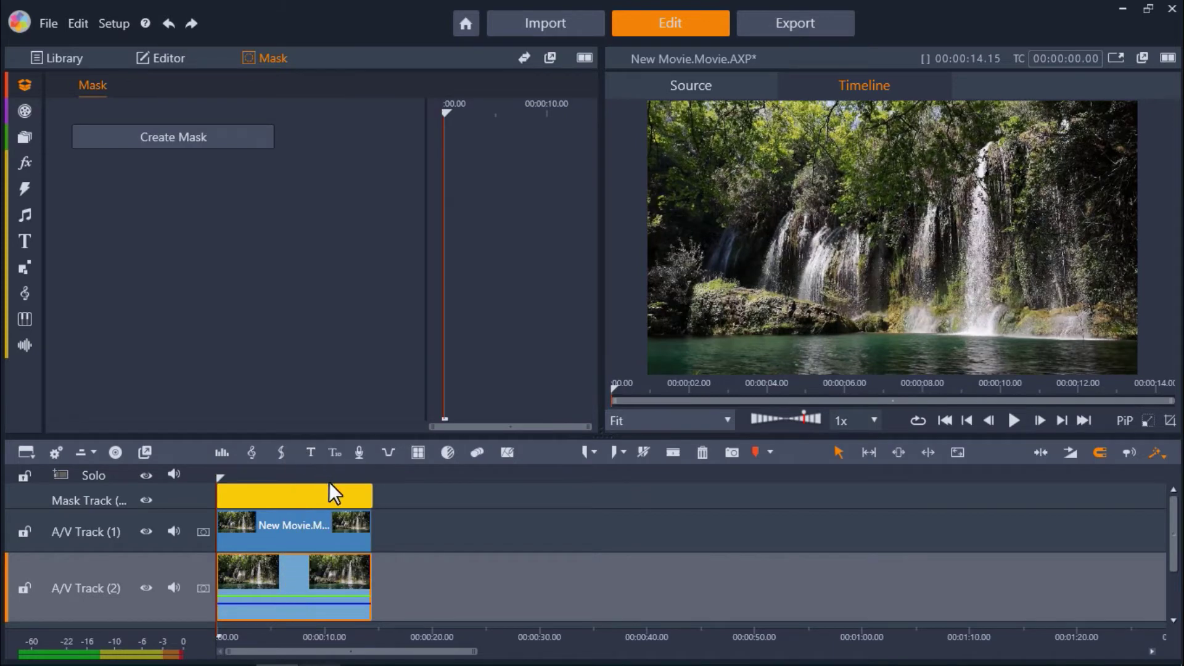
pyautogui.rightClick(394, 579)
pyautogui.click(408, 589)
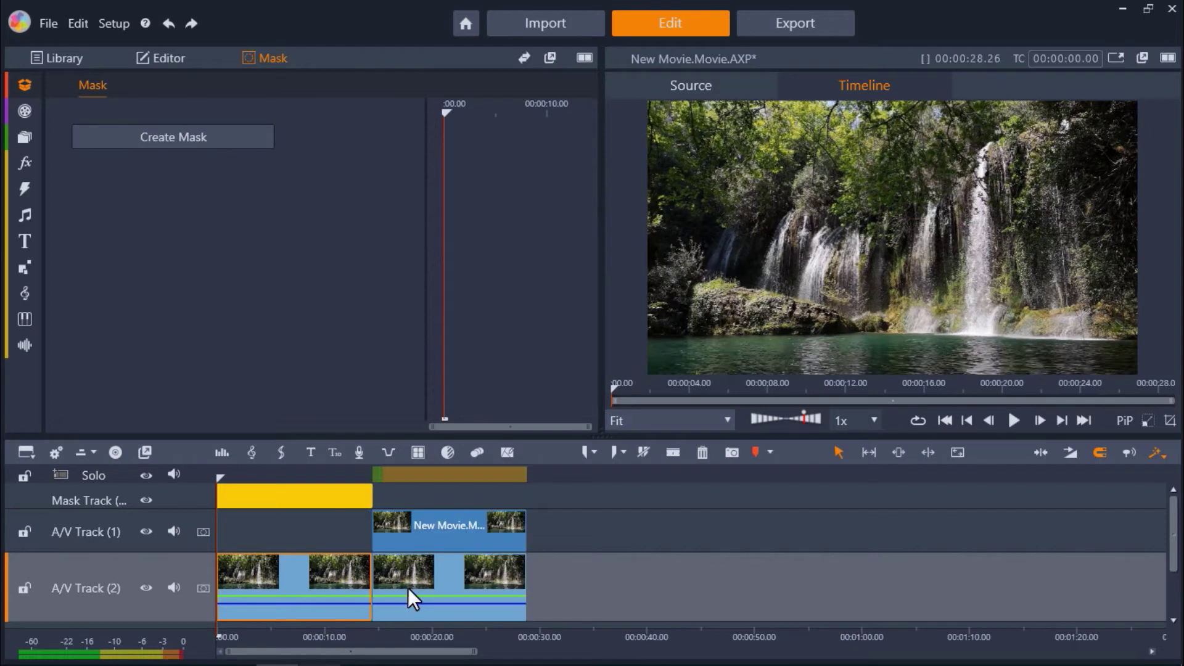
pyautogui.rightClick(568, 592)
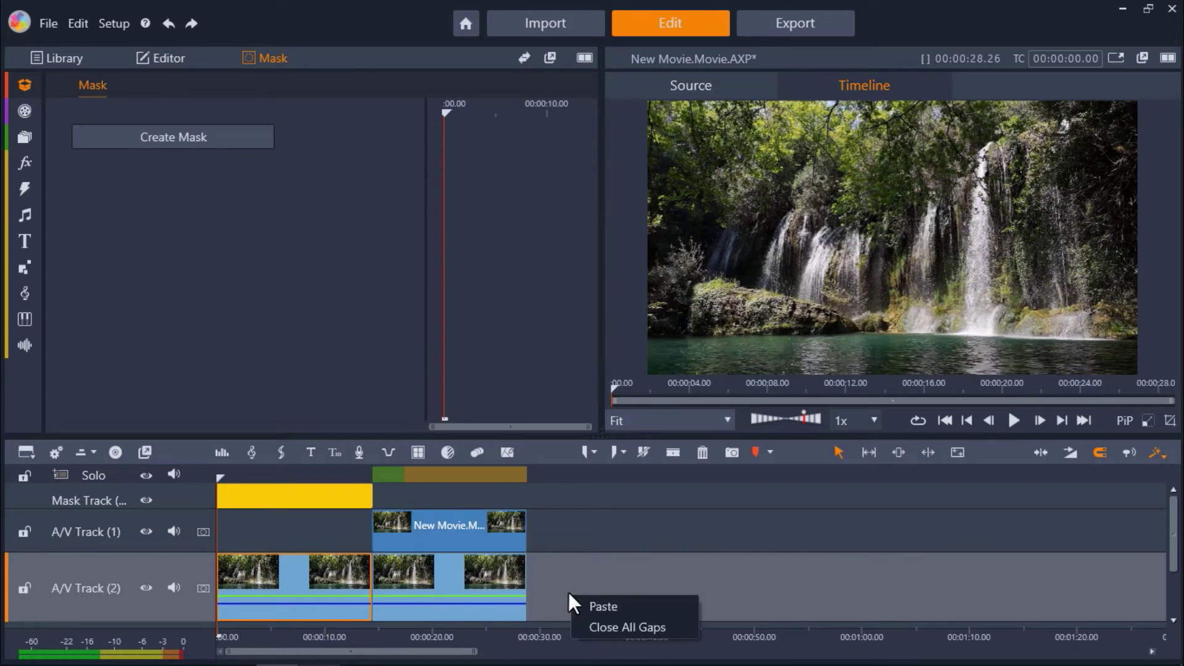
pyautogui.click(578, 601)
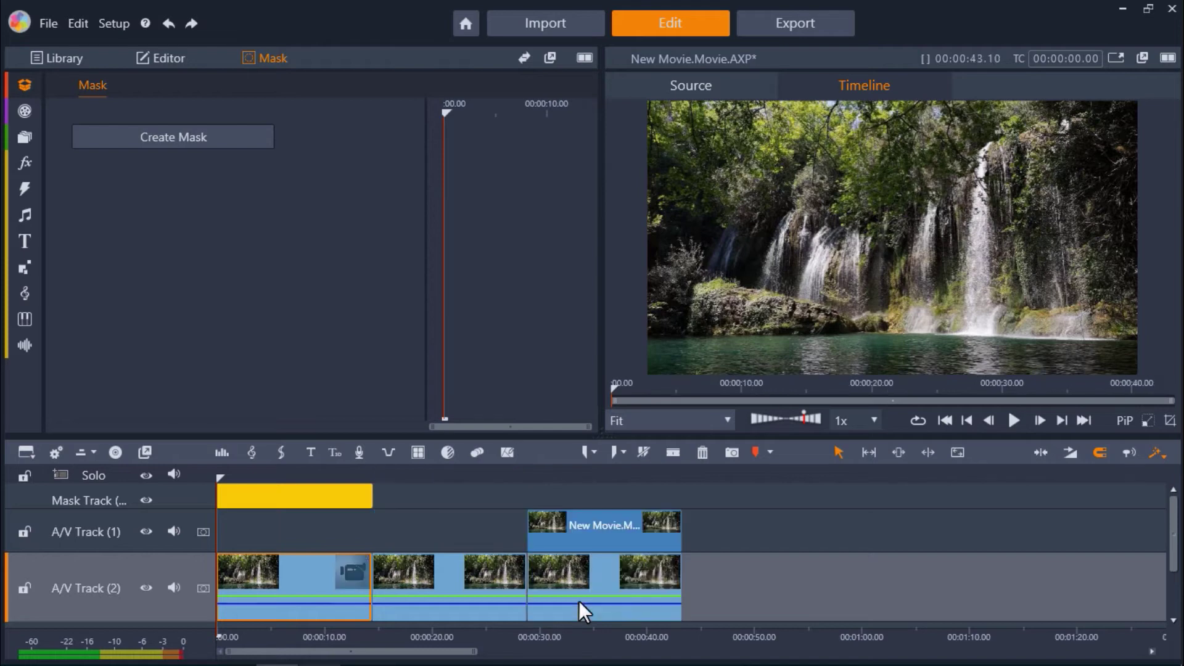
pyautogui.rightClick(708, 583)
pyautogui.click(722, 593)
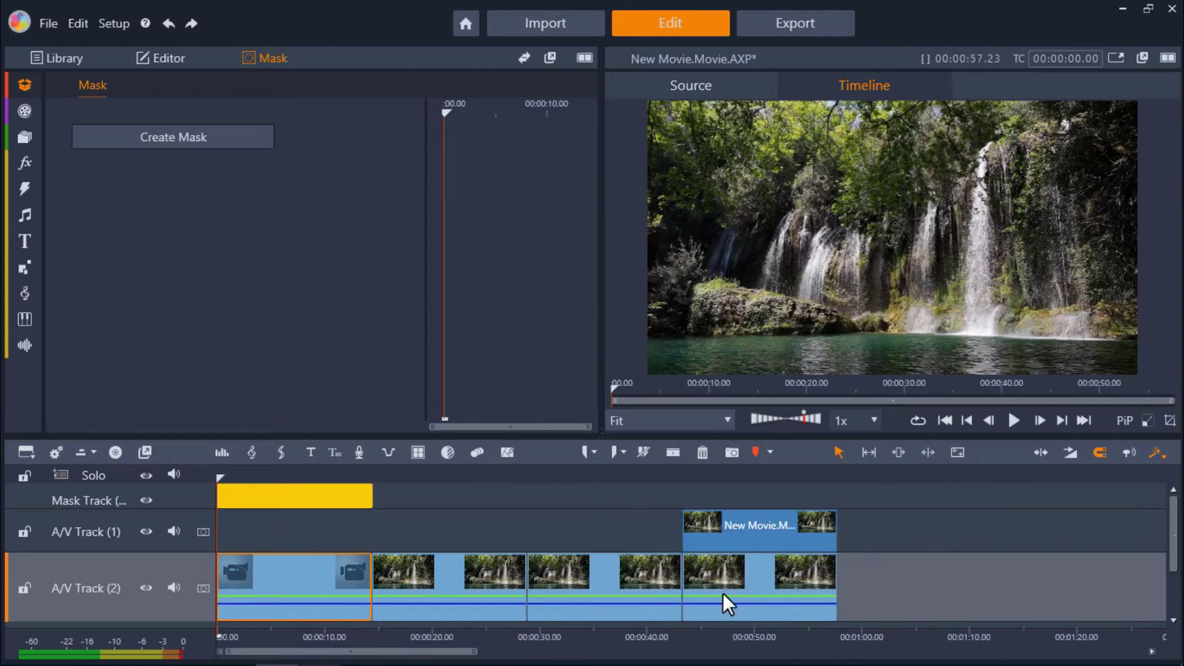
# Stretch the snapshot back to the movie start and extend the mask clip to 00:00:57.23
pyautogui.click(729, 534)
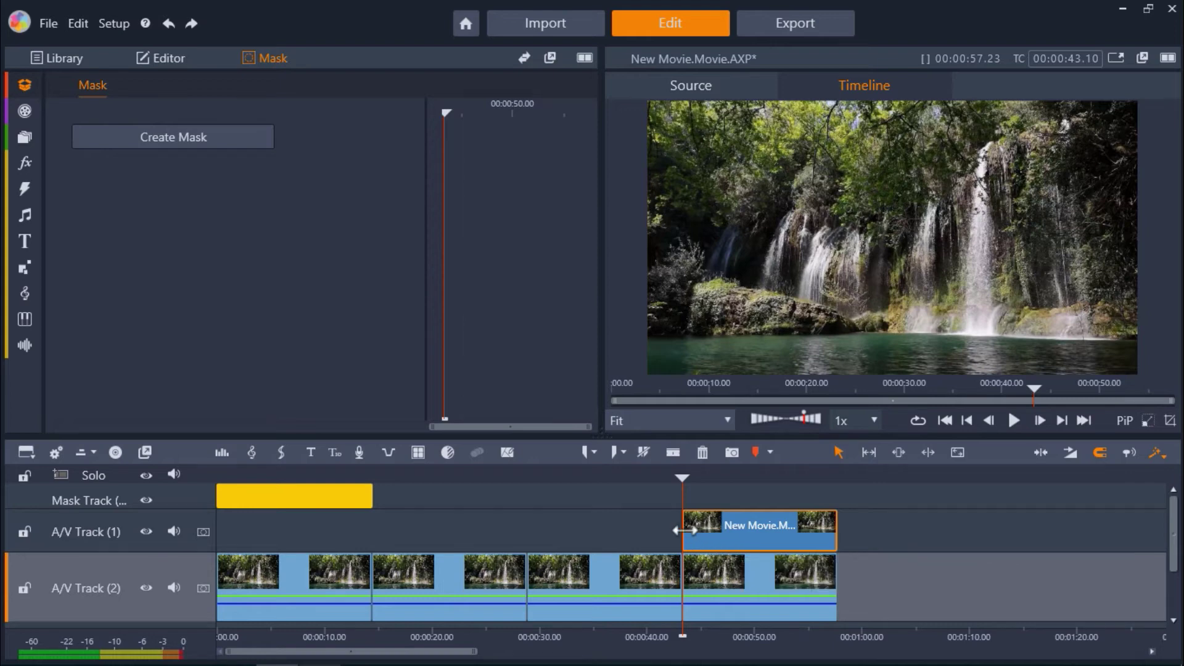
pyautogui.moveTo(681, 530); pyautogui.dragTo(222, 531)
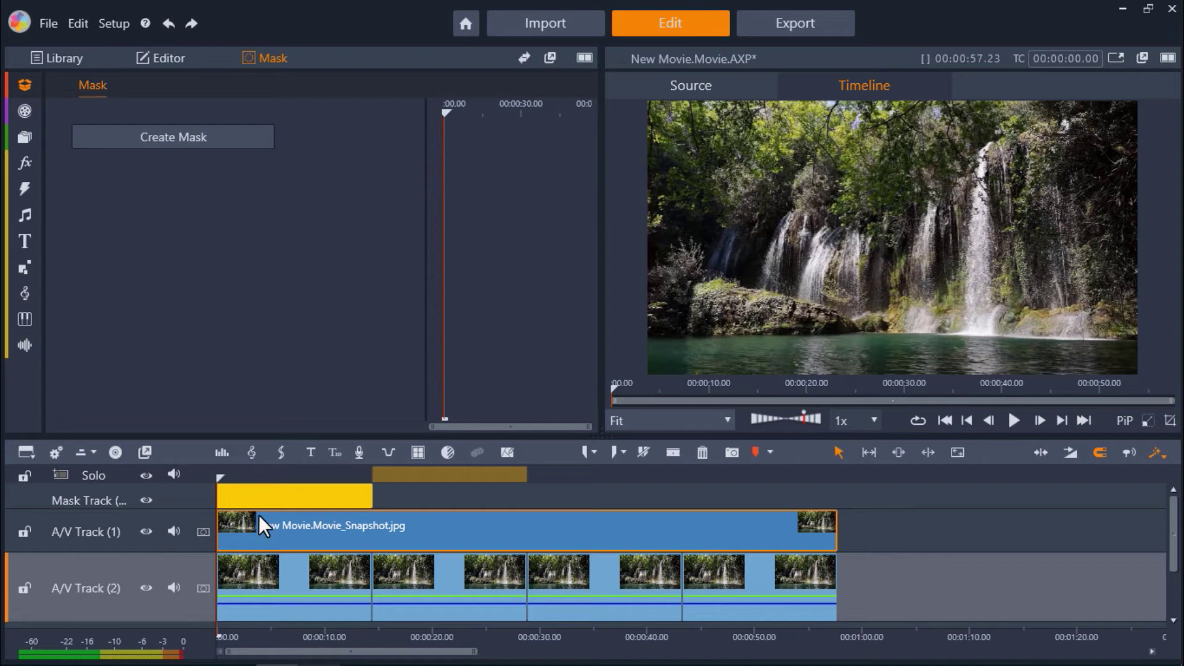
pyautogui.click(368, 496)
pyautogui.moveTo(362, 497); pyautogui.dragTo(823, 500)
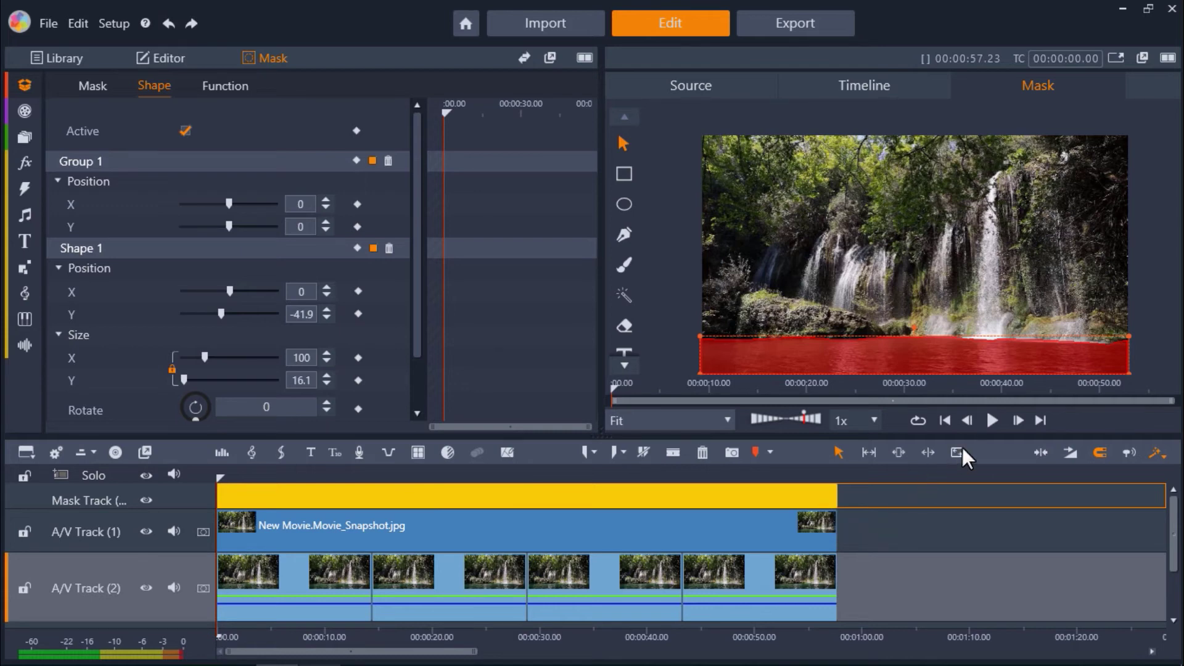
# Play back the finished waterfall cinemagraph in the Mask preview
pyautogui.click(991, 420)
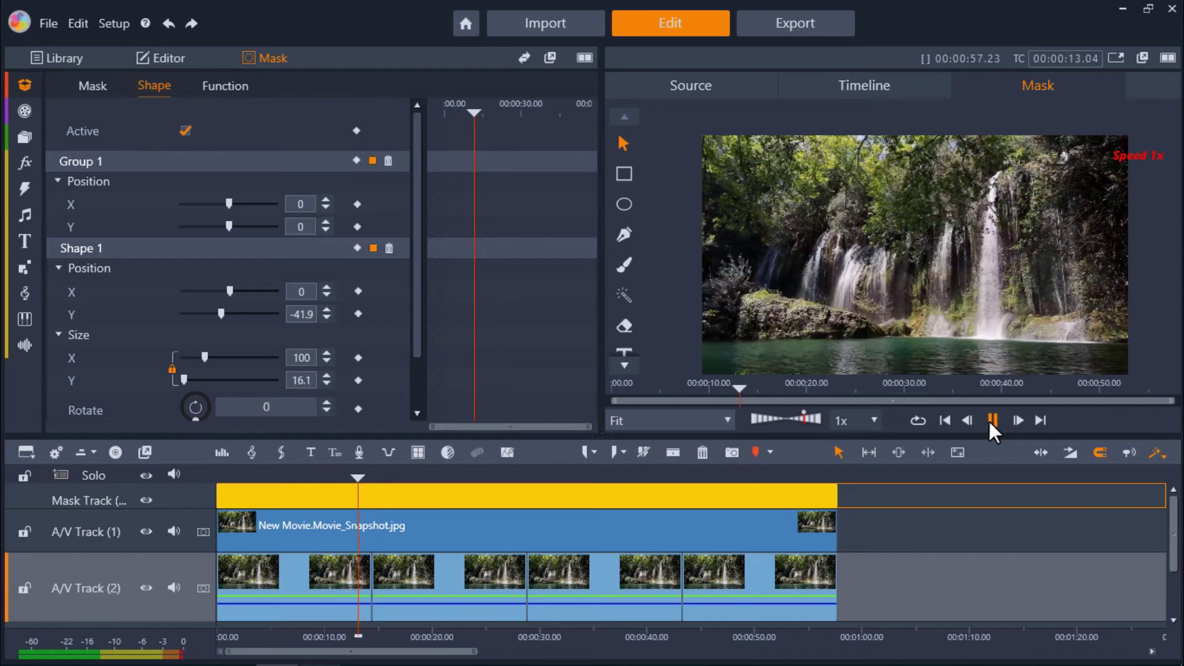